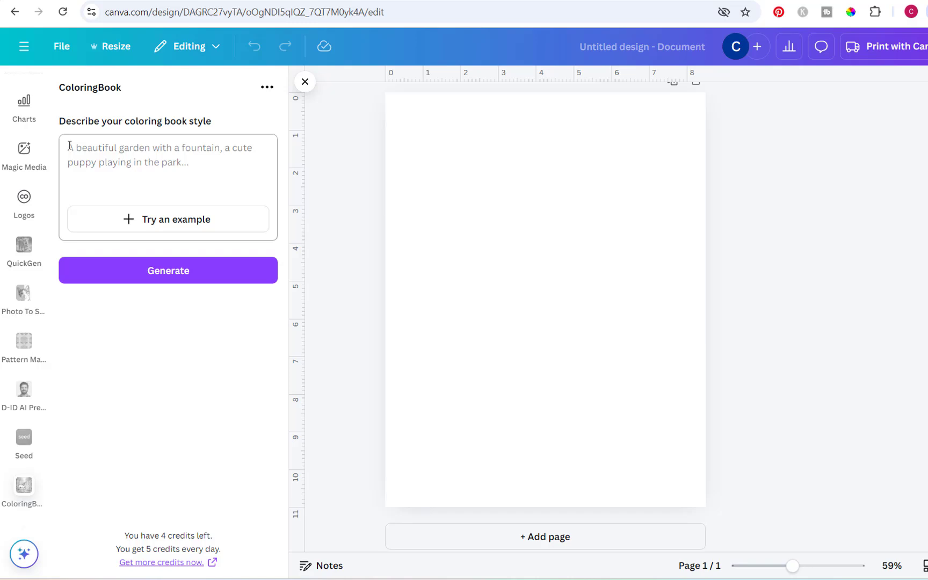
Generate a ColoringBook image from the description "a zoo scene with a monkey hanging from a tree"
click(69, 146)
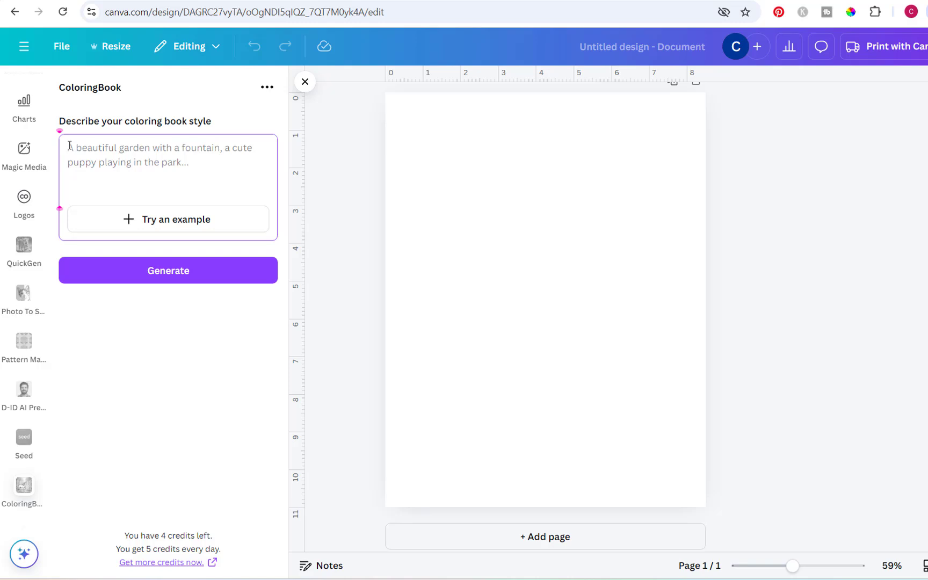
text(a zoo scene with a monkey hanging from a tree)
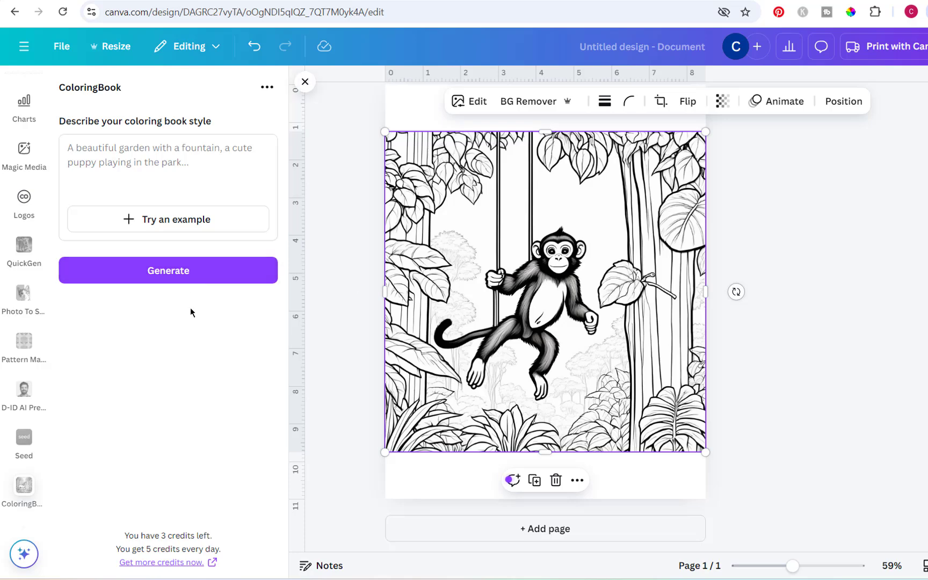
Generate a coloring image of "a giraffe in a field of flowers" and center it on page 2
click(236, 180)
text(a giraffe in a field of flowers)
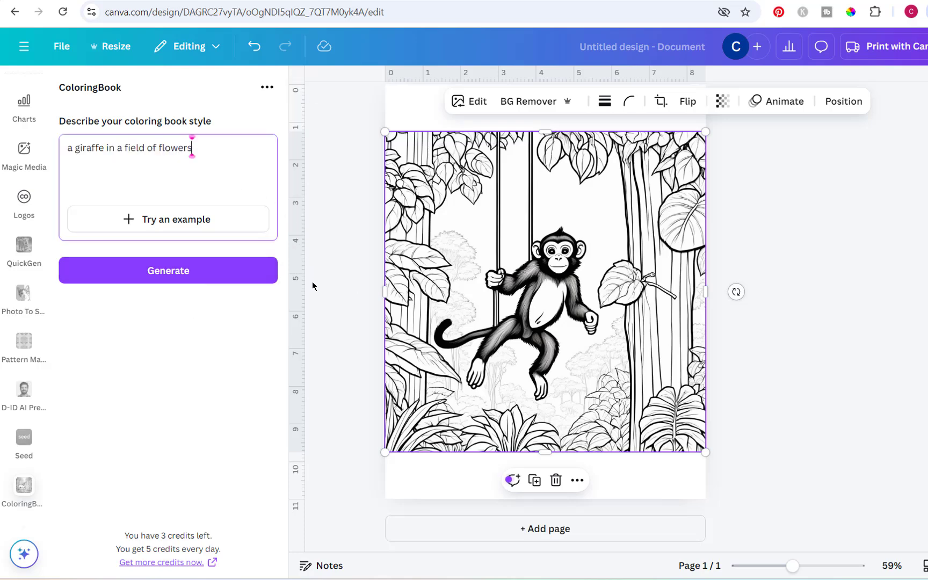
click(162, 273)
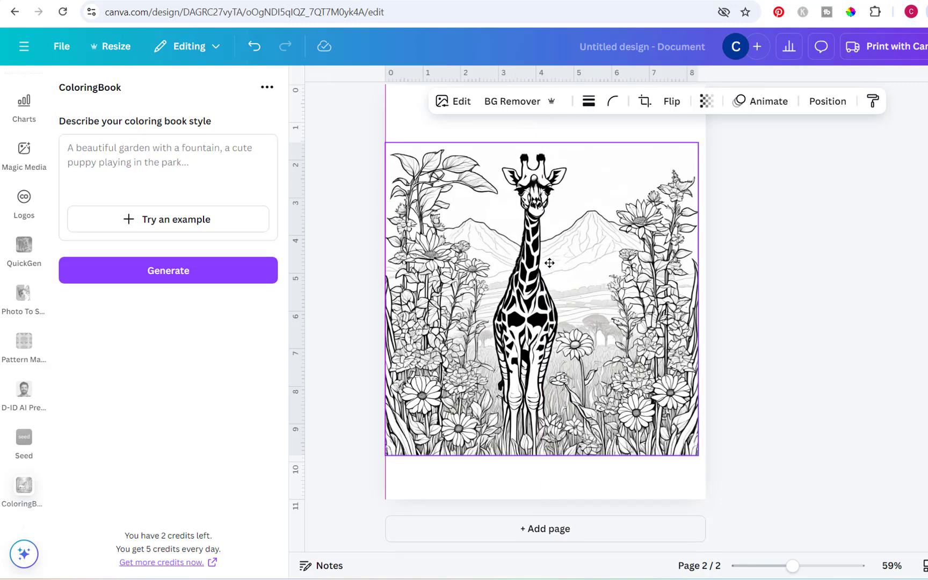
drag(550, 263, 553, 260)
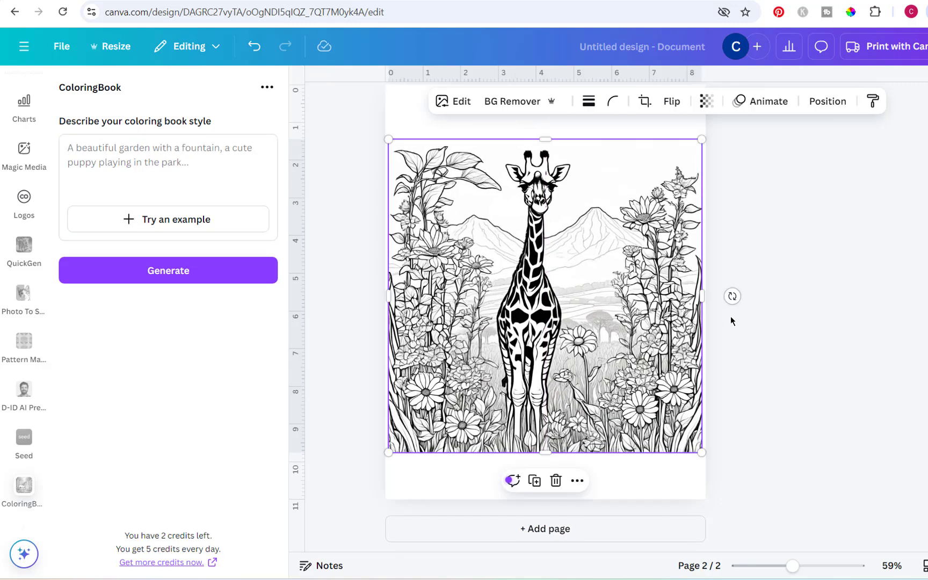
Shrink the monkey image on page 1 slightly and center it between the page's side edges
scroll(730, 316, up, 8)
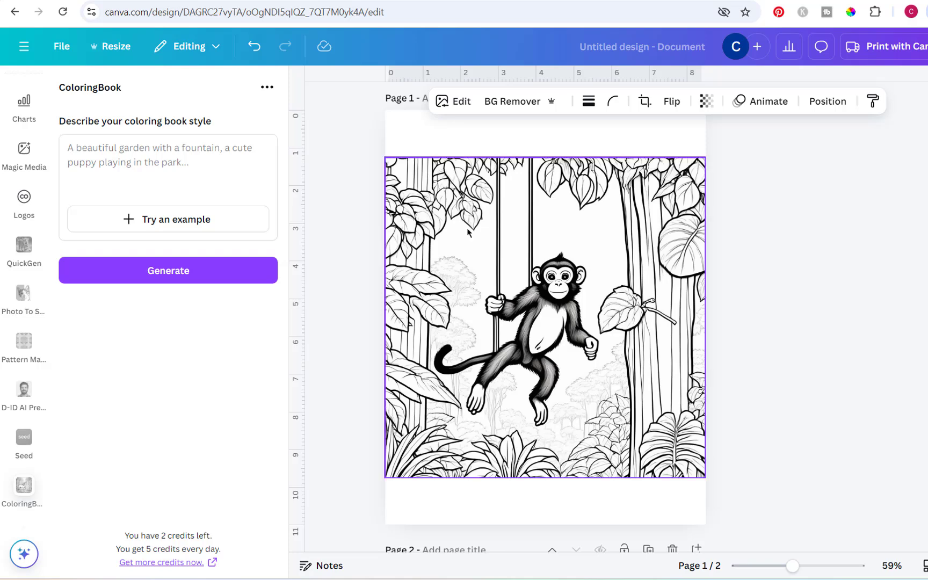
click(467, 228)
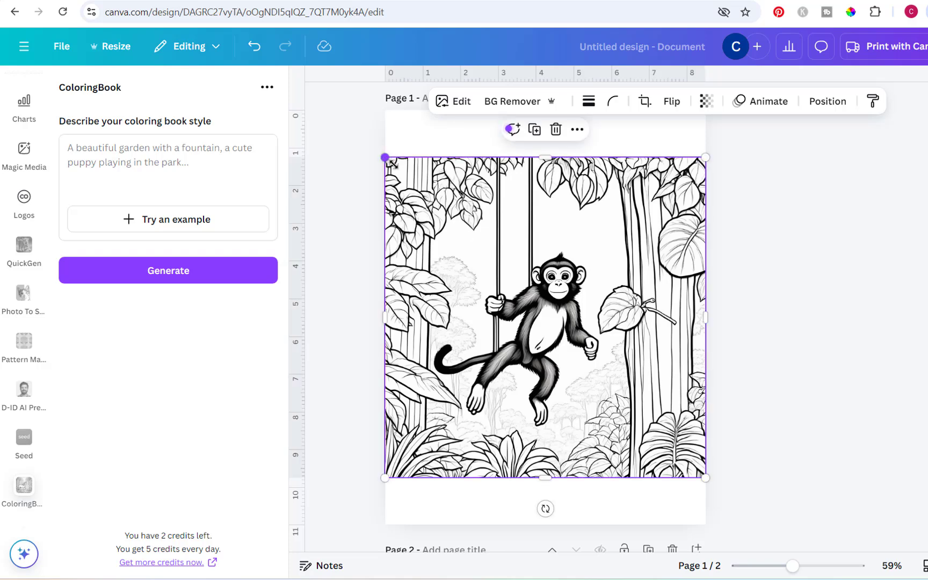
drag(391, 162, 419, 191)
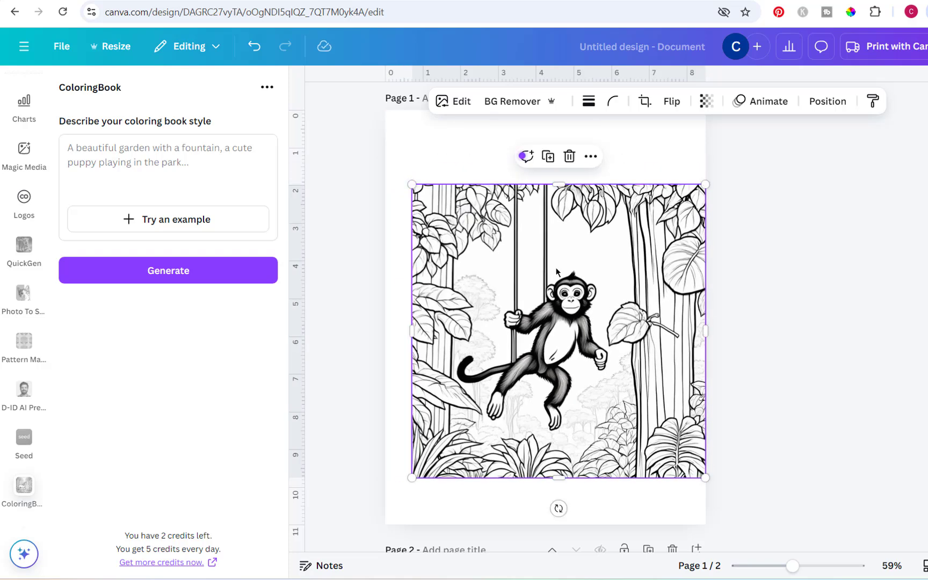
mouse_move(556, 267)
mouse_down()
mouse_move(530, 254)
mouse_move(542, 261)
mouse_up()
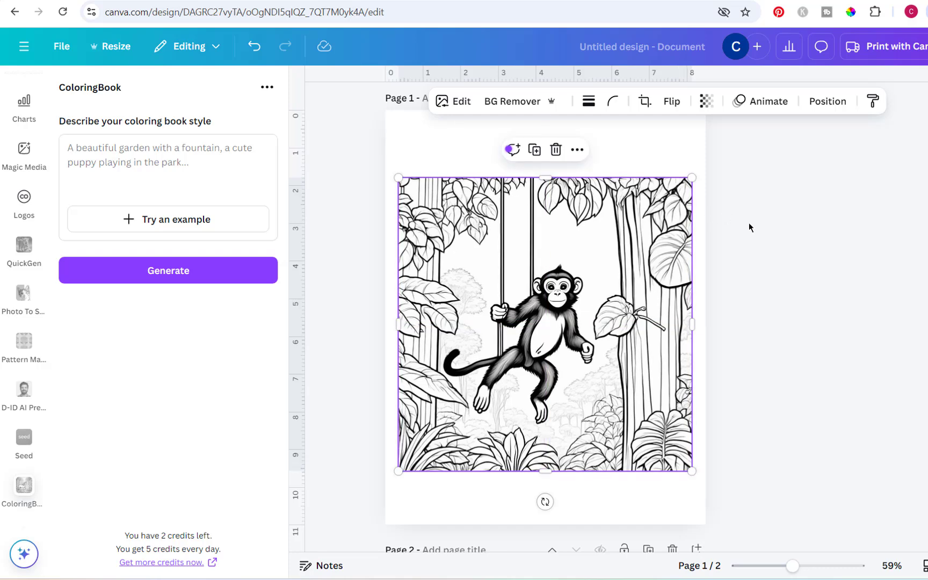
scroll(750, 228, down, 1)
scroll(749, 227, up, 1)
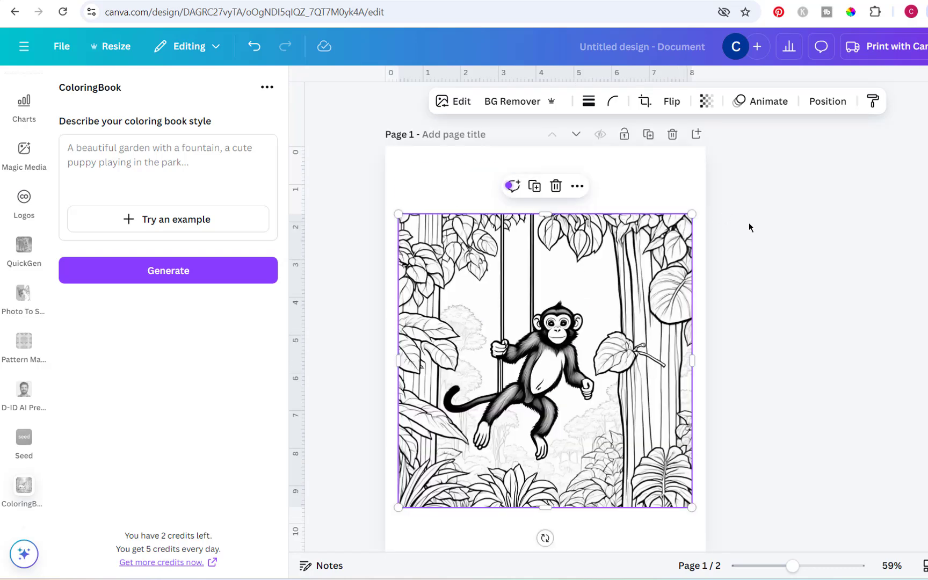
scroll(750, 227, down, 2)
scroll(750, 227, down, 1)
scroll(749, 222, up, 2)
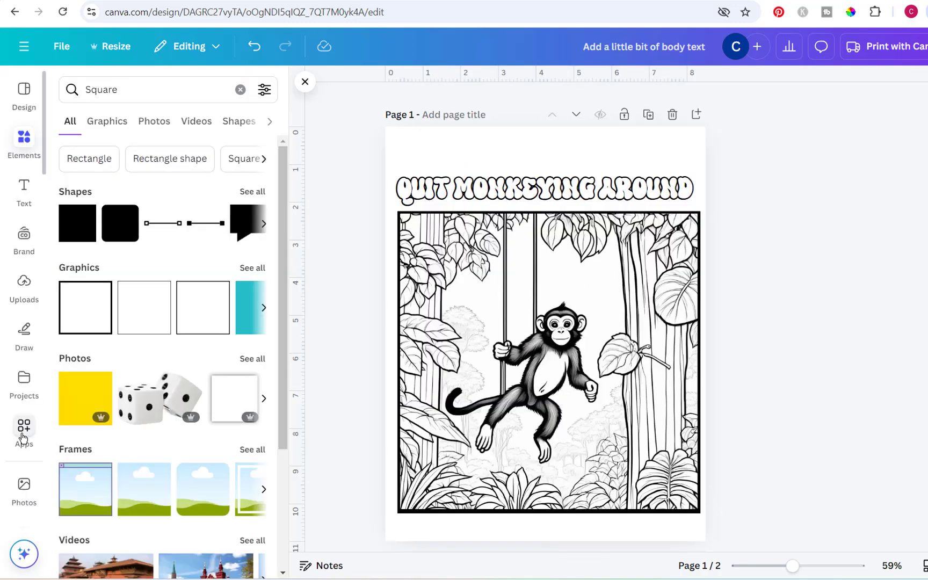
Add a blank page after the giraffe page and clear the "coloringbook" search from the apps list
click(22, 438)
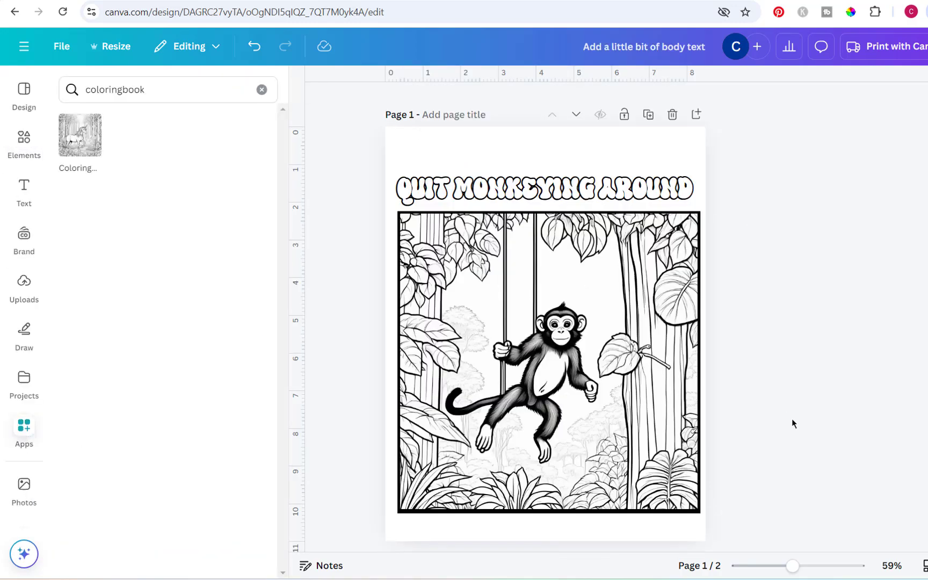
scroll(792, 419, down, 8)
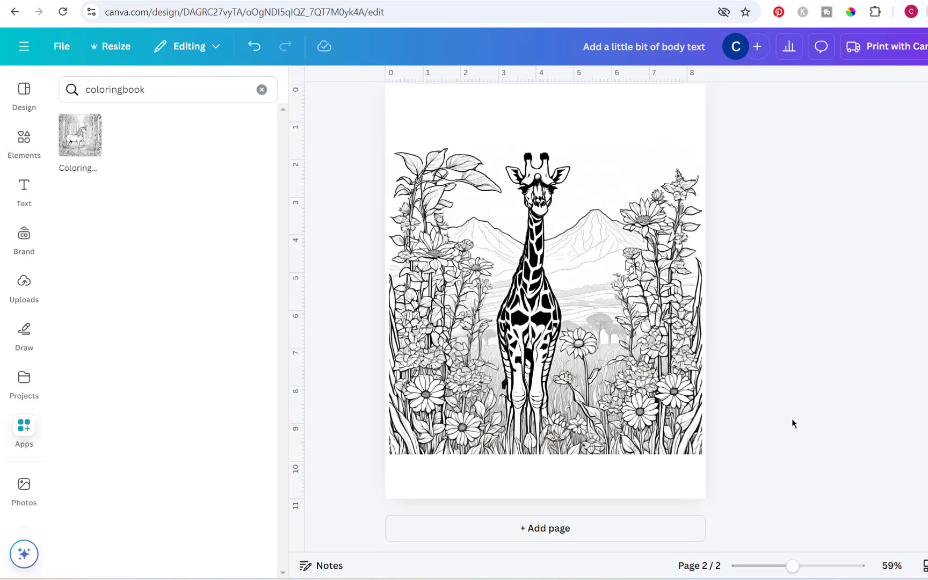
click(544, 528)
click(97, 90)
key(ctrl+a)
key(BackSpace)
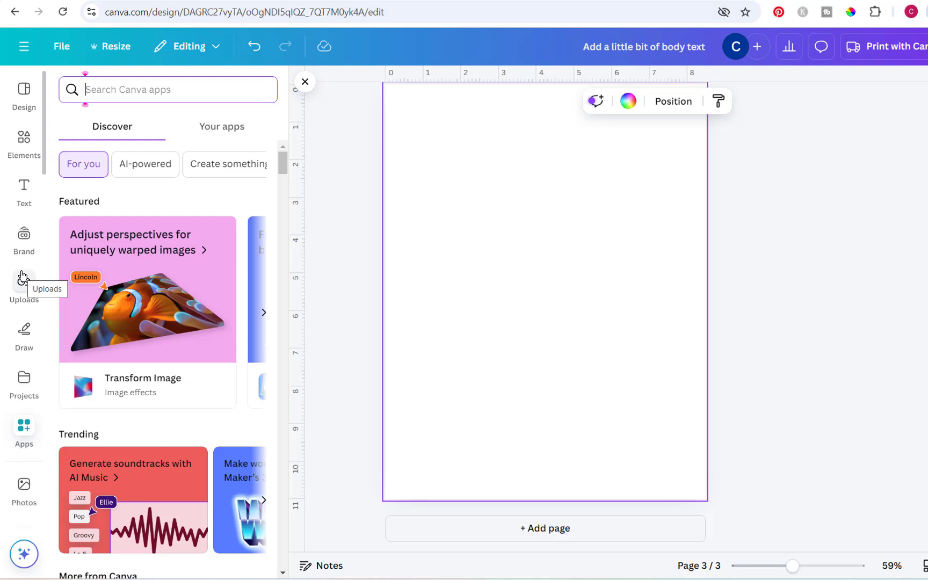
Open Magic Media, switch to graphics generation and choose the Doodle style
scroll(22, 277, down, 2)
scroll(21, 275, down, 5)
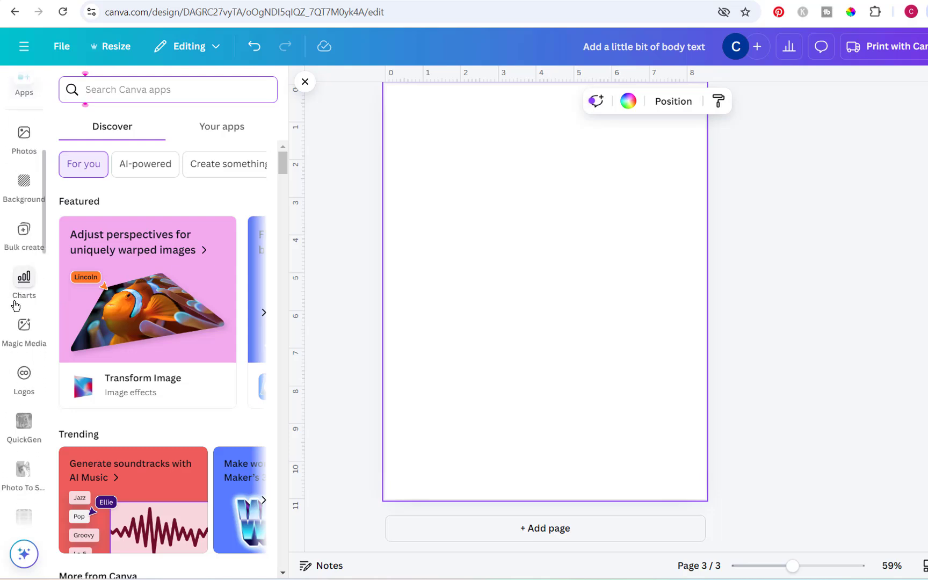
click(24, 326)
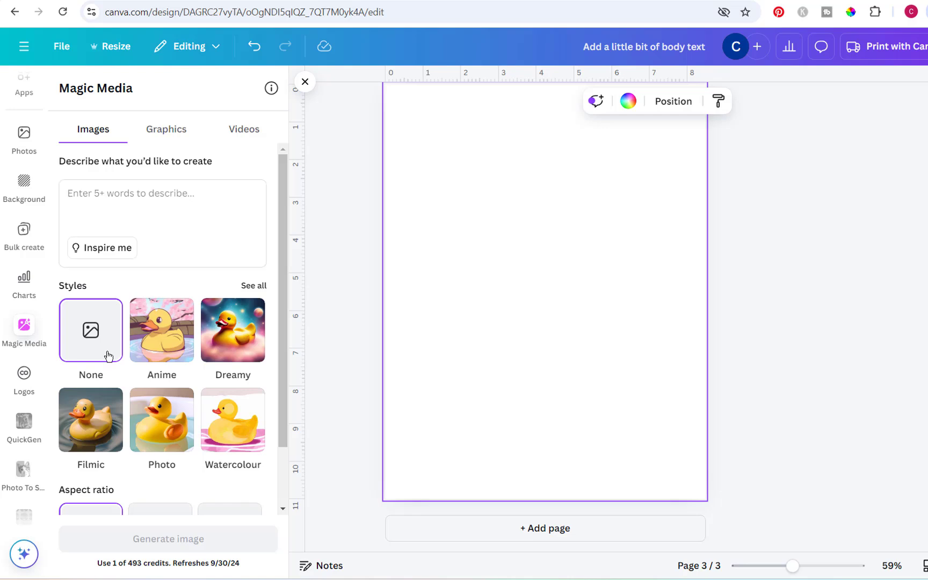
click(165, 135)
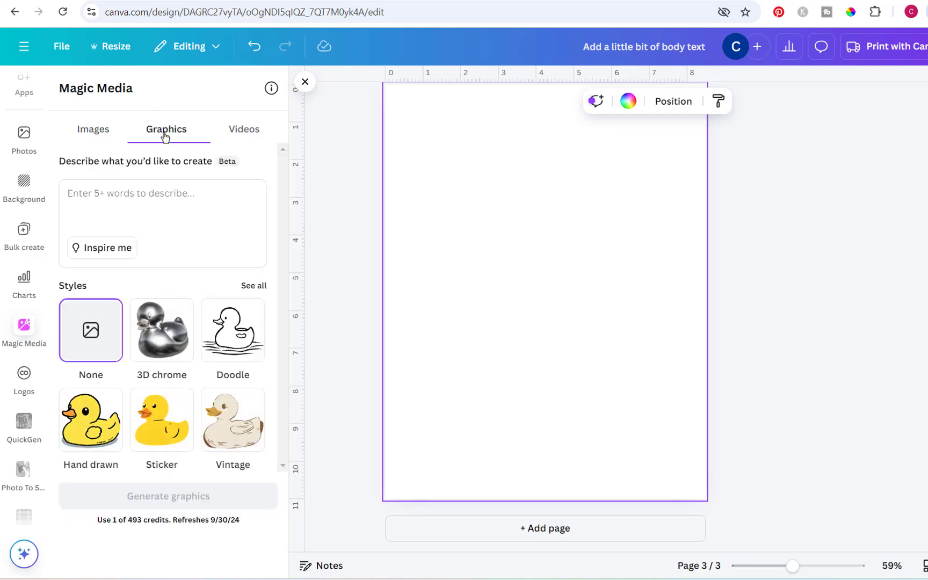
click(244, 340)
Generate graphics of "zebra standing in a field with big trees" and place the first result on page 3
click(85, 204)
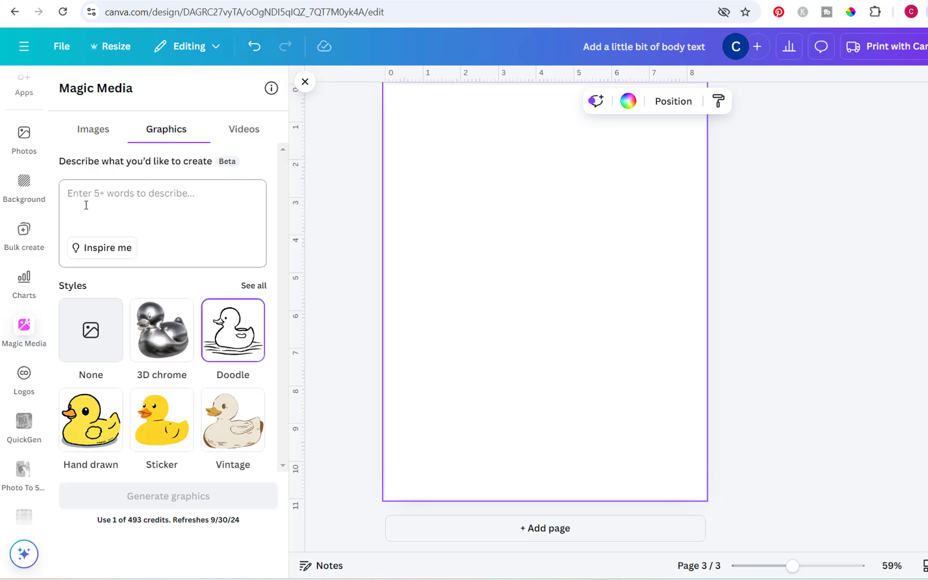
text(zebra standing in a field with big trees)
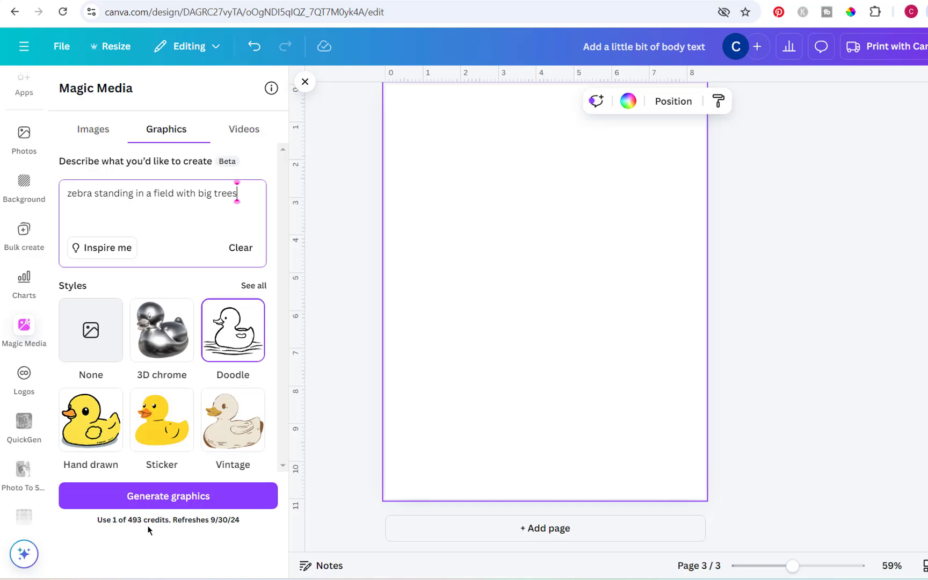
click(167, 498)
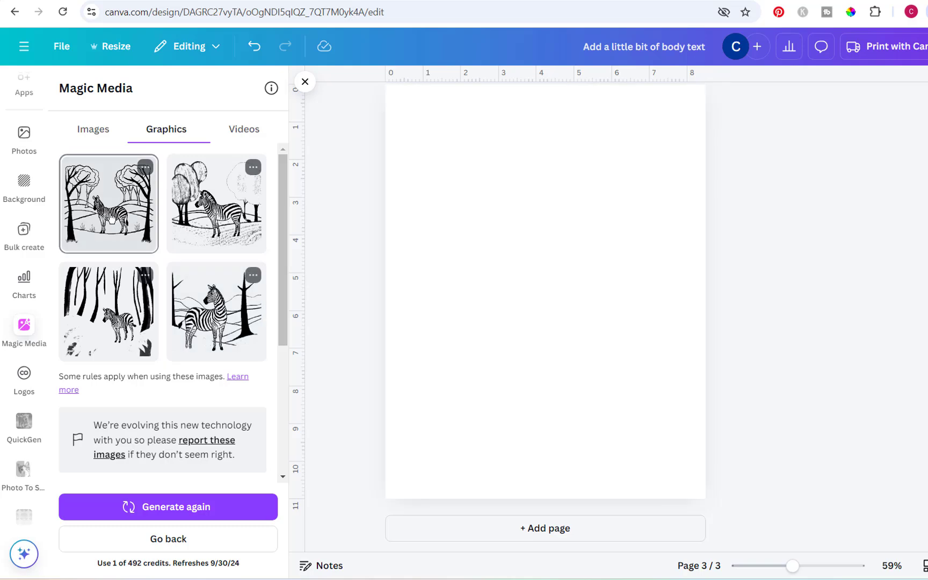
click(111, 218)
Switch Magic Media to image generation and generate "snowman with a snowy background coloring page" with no style
click(93, 130)
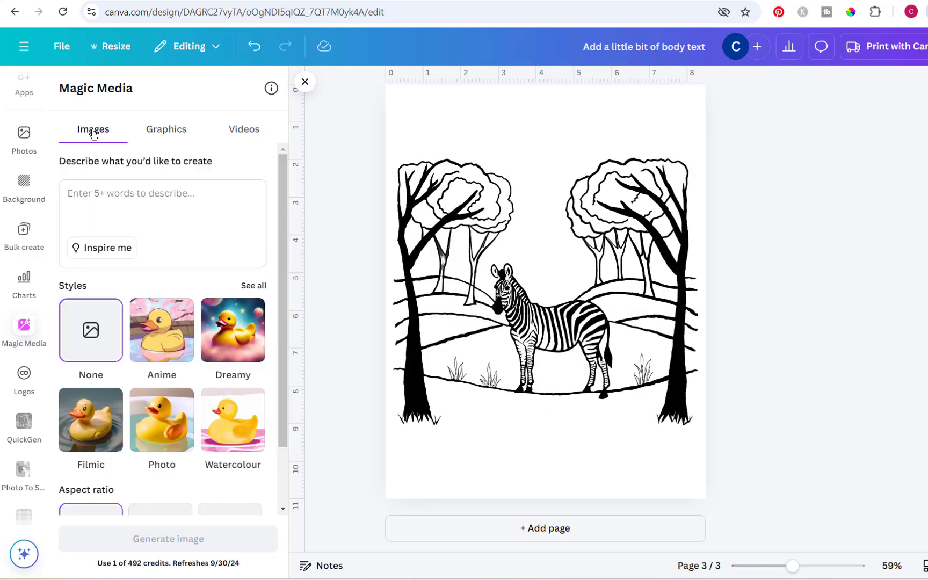
click(77, 193)
text(snowman with a snowy background coloring page)
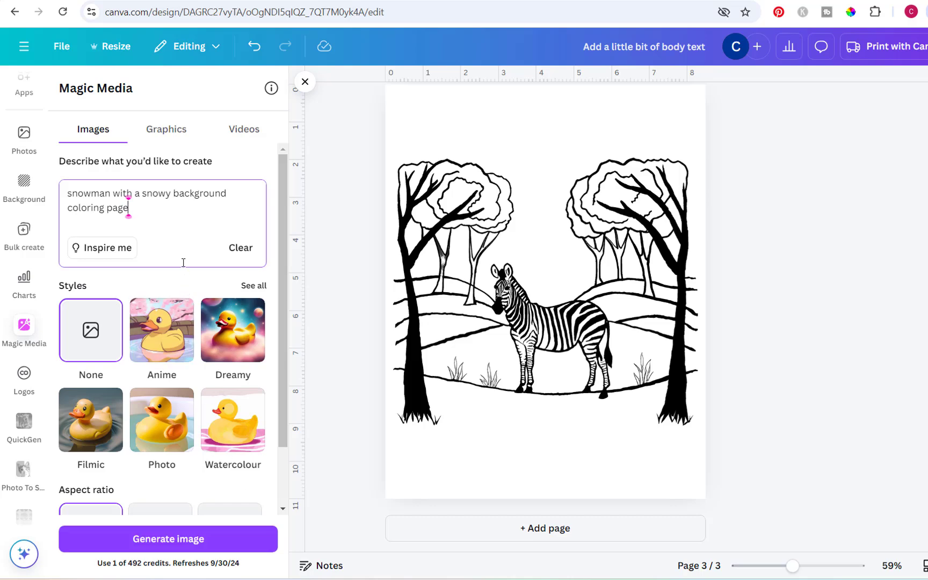
click(167, 540)
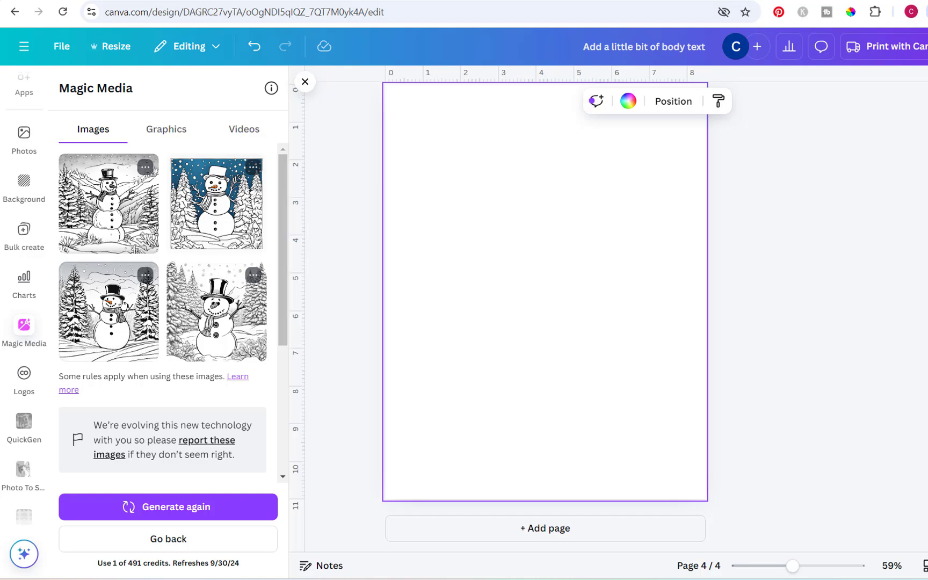
Place a generated snowman image on page 4, enlarge it to nearly the page width and center it
click(218, 327)
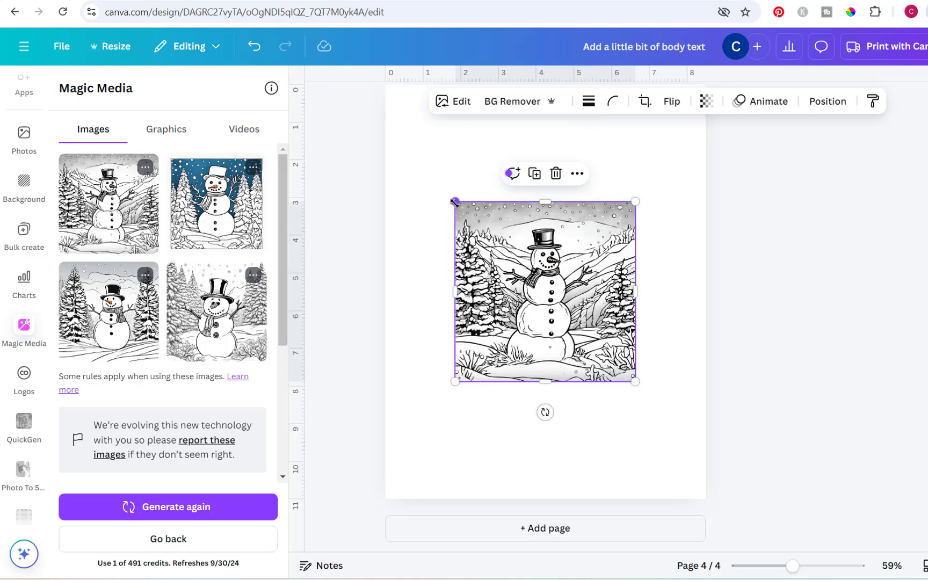
drag(455, 201, 395, 141)
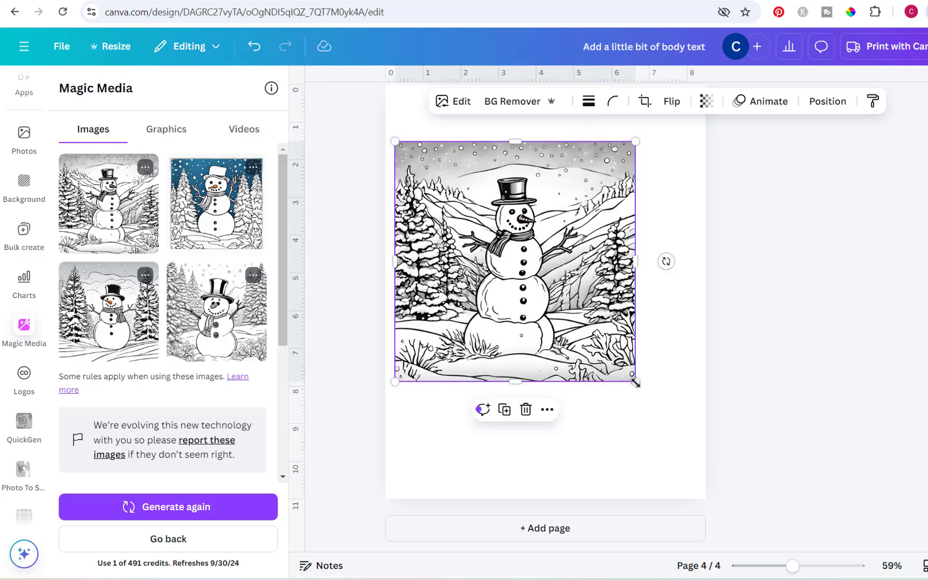
drag(635, 382, 703, 423)
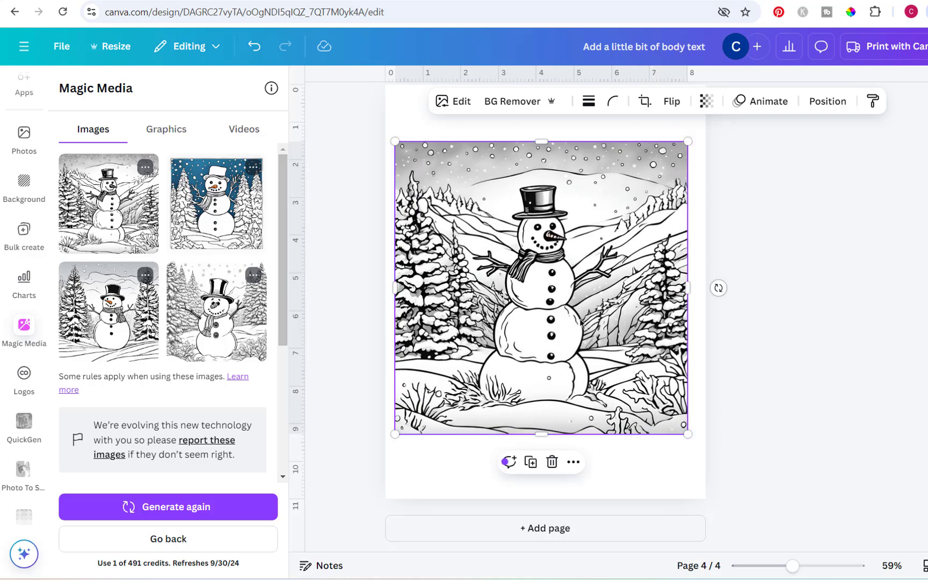
drag(584, 319, 588, 322)
Search the Canva apps for "doodlecraft" and open the DoodleCraft app
scroll(24, 395, down, 2)
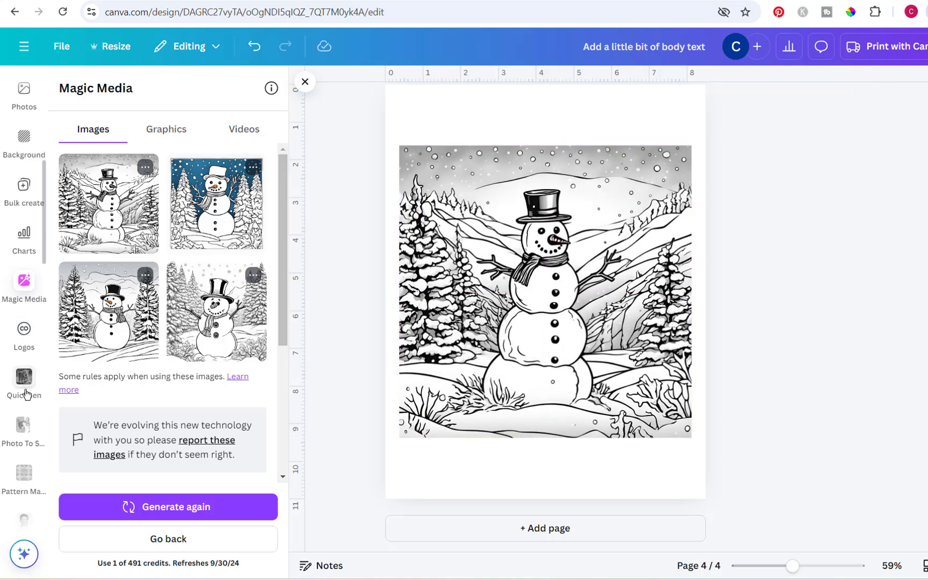
scroll(24, 395, down, 6)
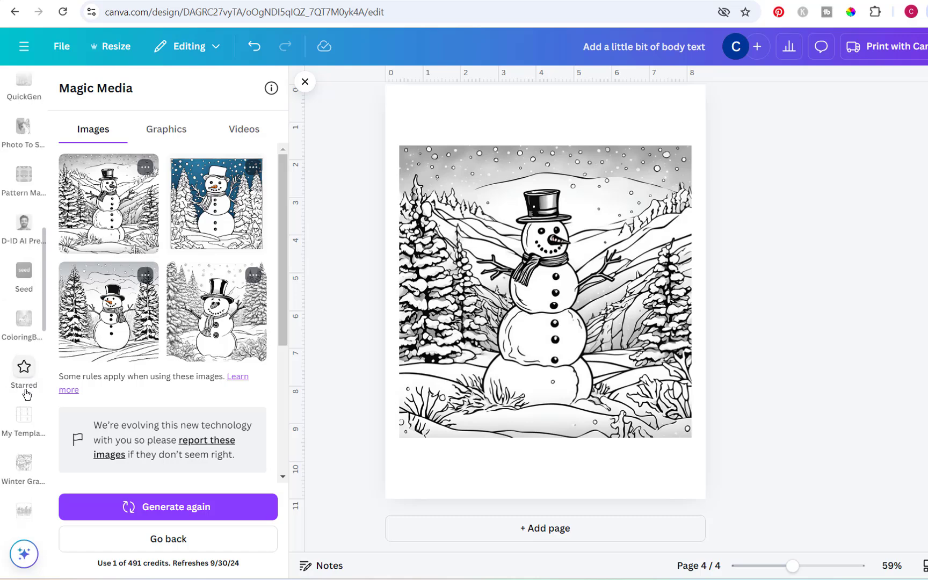
click(24, 400)
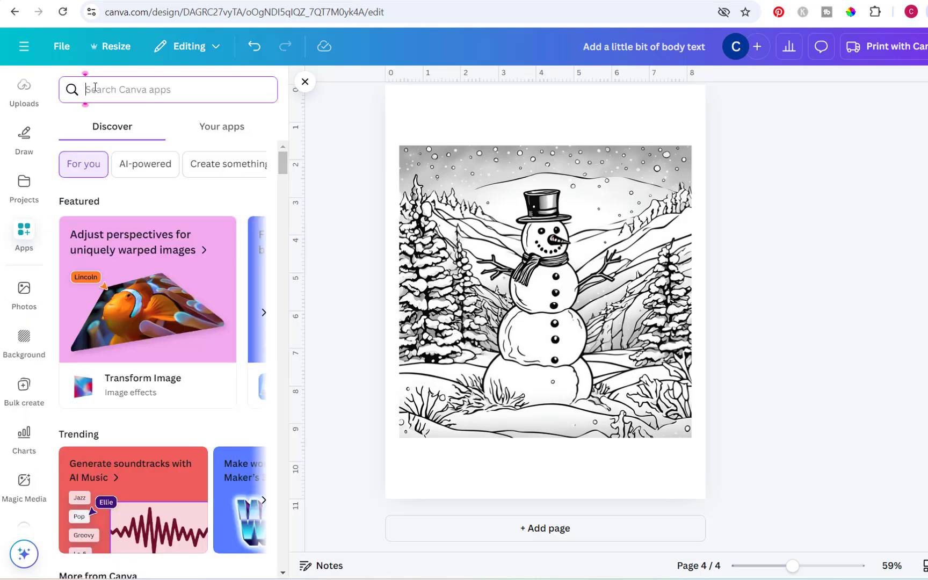
text(doodlecraft)
key(Return)
Generate a doodle of "a pumpkin and cat in a pile of leaves" and enlarge it to the full page width
click(69, 147)
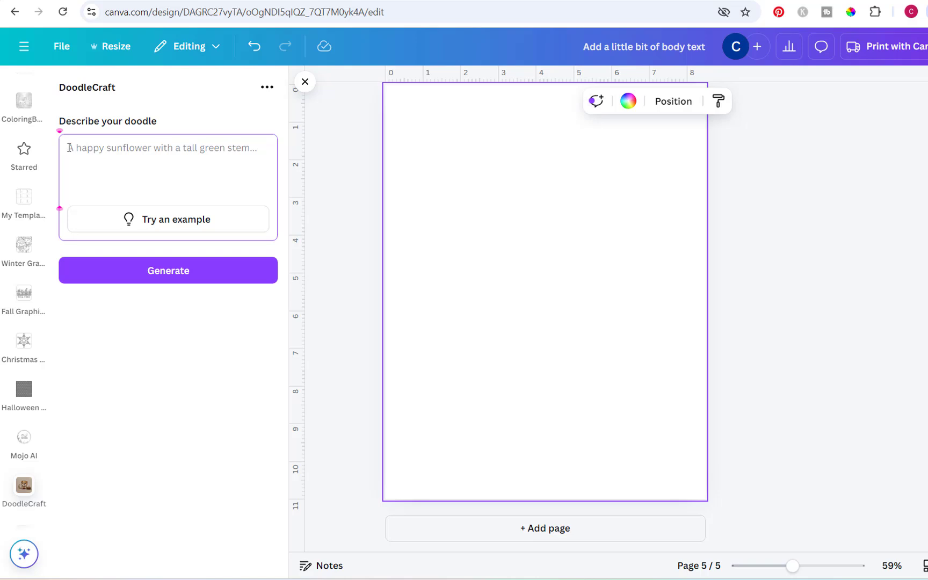
text(a pumpkin and cat in a pile of leaves)
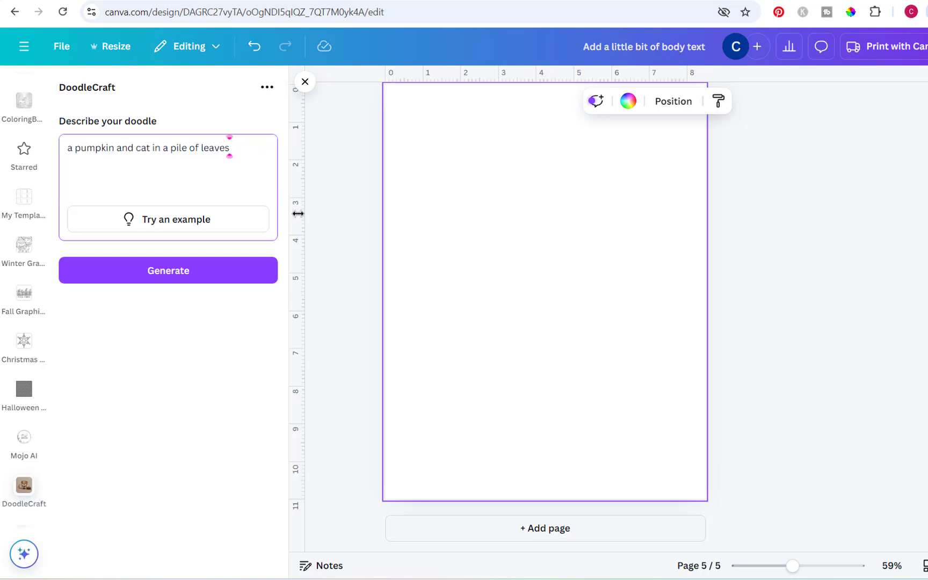
click(171, 278)
drag(481, 223, 385, 131)
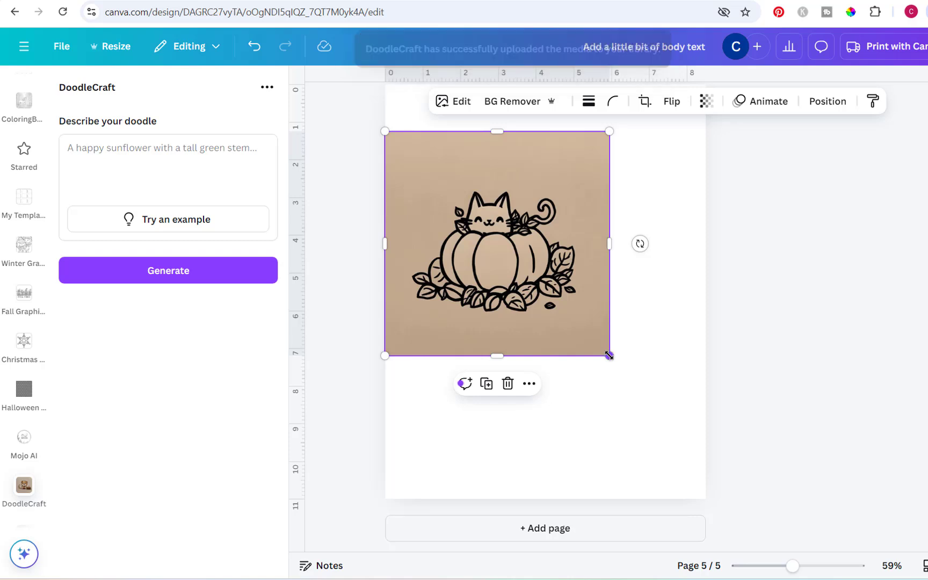
drag(609, 355, 729, 431)
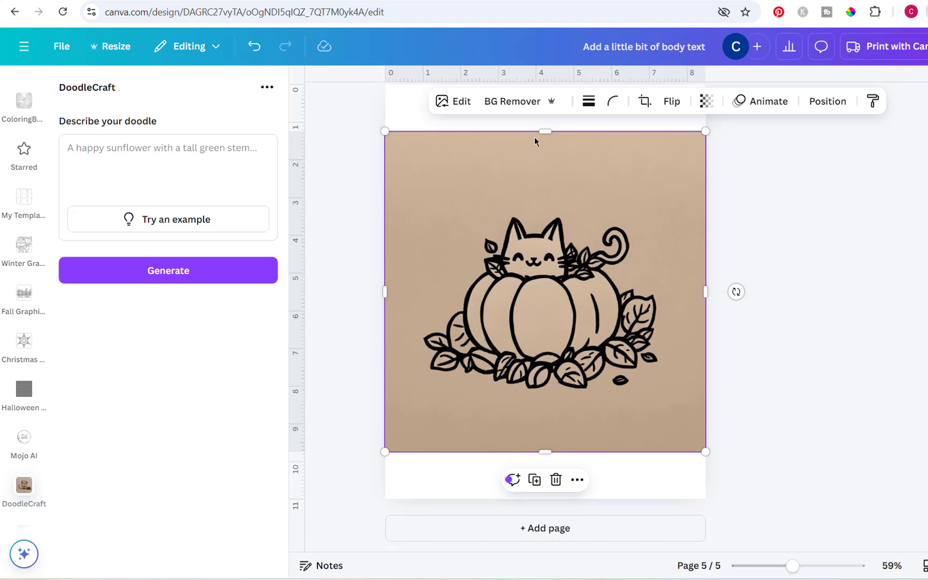
Remove the pumpkin doodle's brown background, then enlarge the line art to nearly fill the page width and center it
click(510, 104)
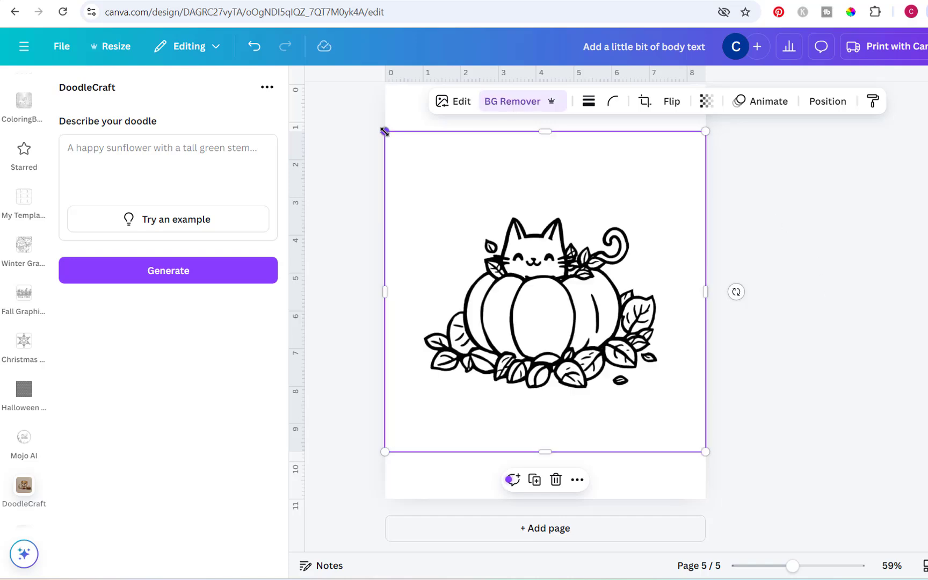
drag(385, 131, 297, 87)
drag(534, 273, 564, 301)
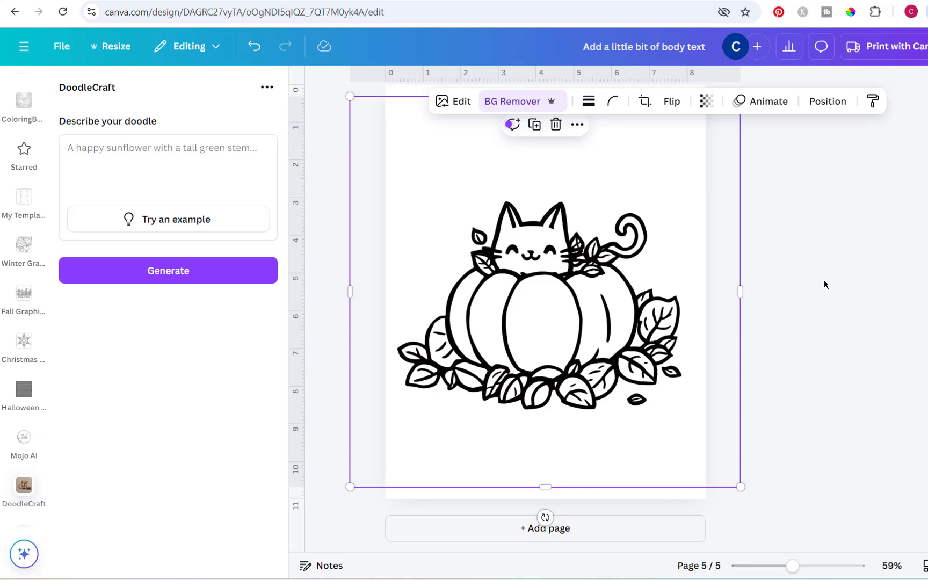
click(824, 283)
scroll(824, 283, up, 2)
scroll(824, 283, down, 2)
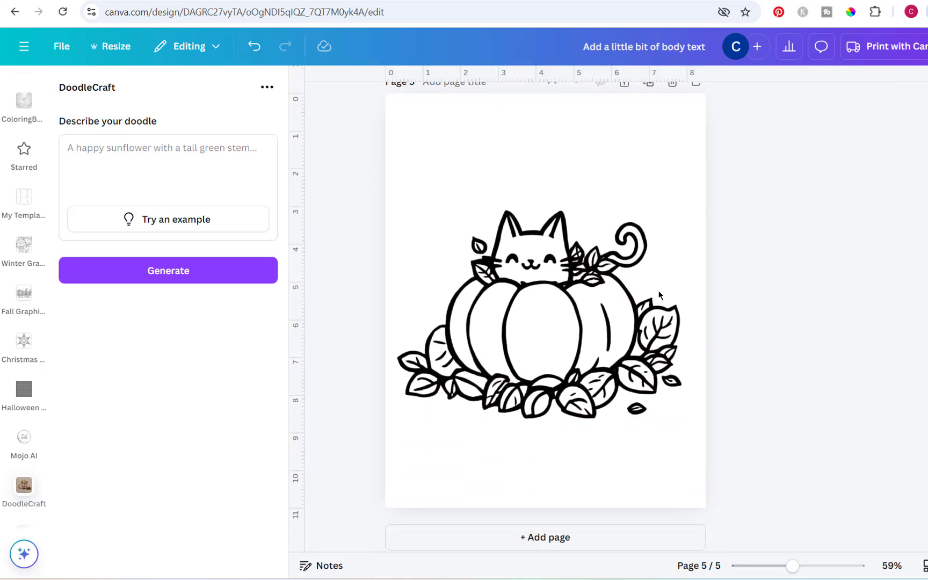
mouse_move(575, 311)
mouse_down()
mouse_move(574, 294)
mouse_move(574, 308)
mouse_up()
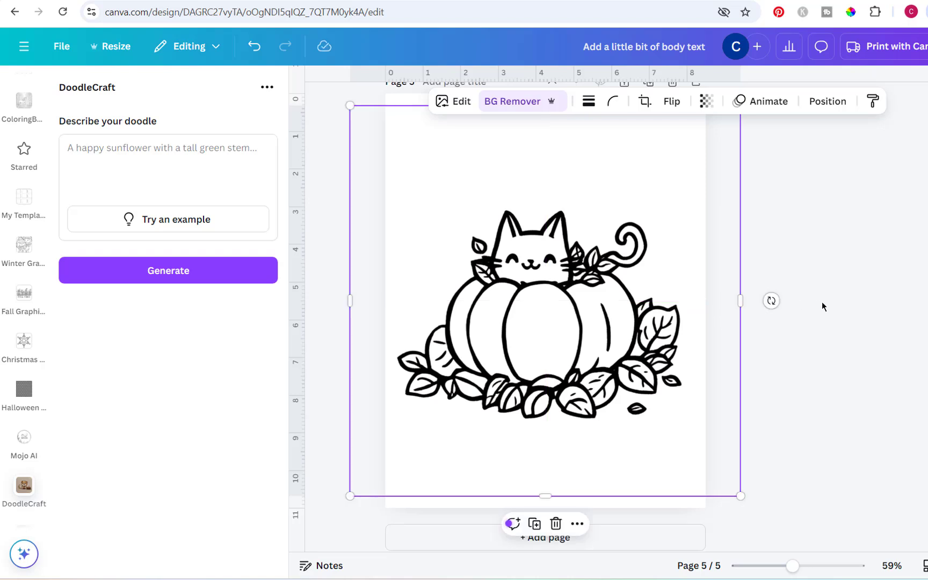
click(823, 307)
scroll(823, 307, up, 3)
scroll(822, 306, down, 3)
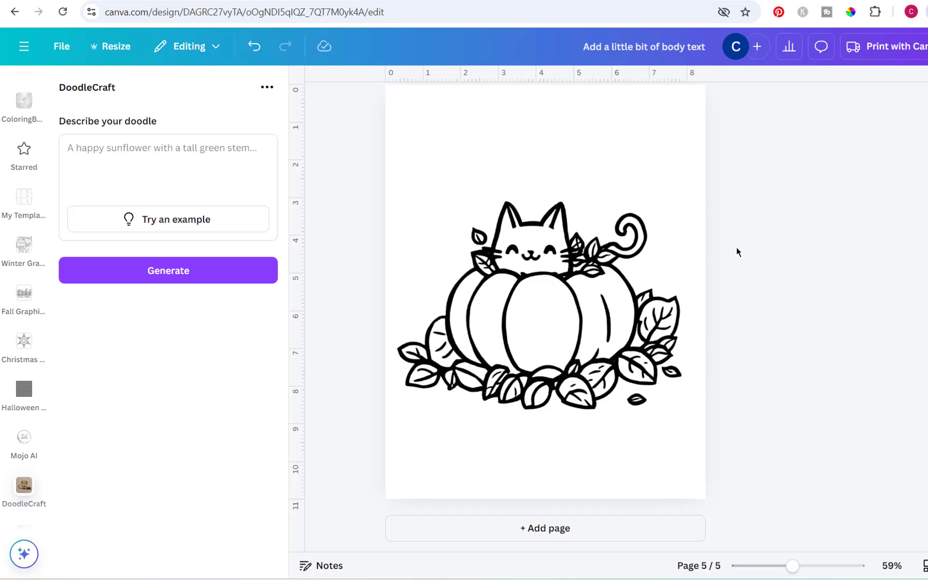
Search the Canva apps for "dall-e" and open the DALL·E app
click(87, 86)
text(dall)
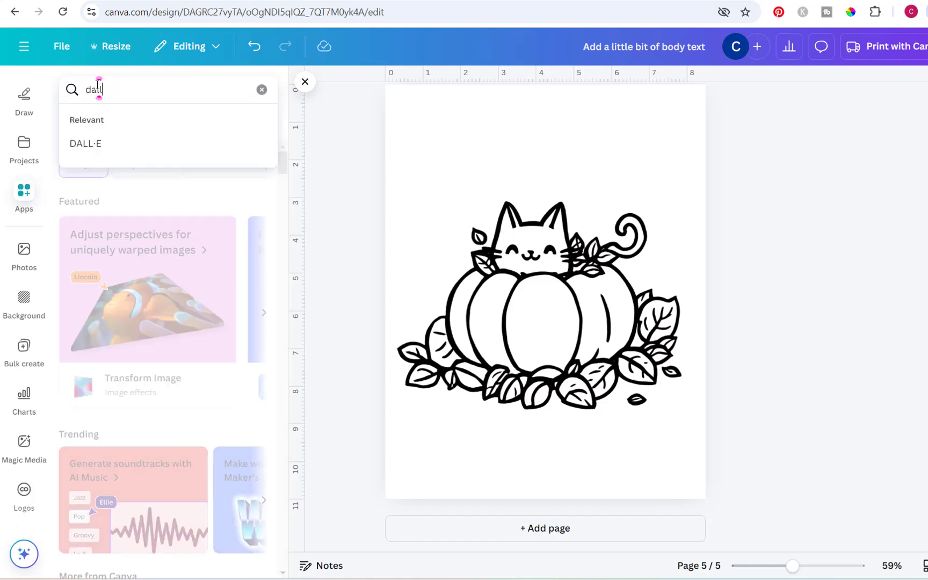
text(-)
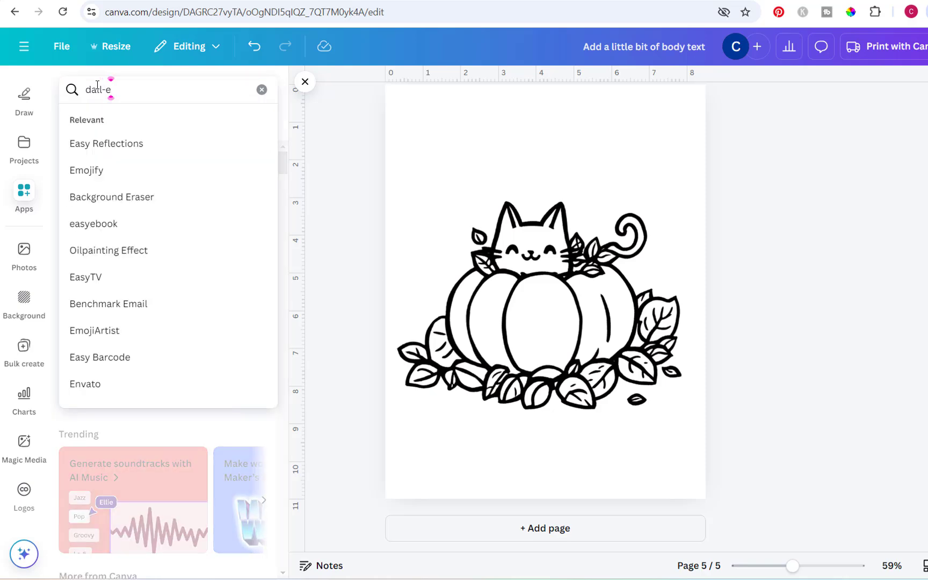
text(e)
key(Return)
click(81, 138)
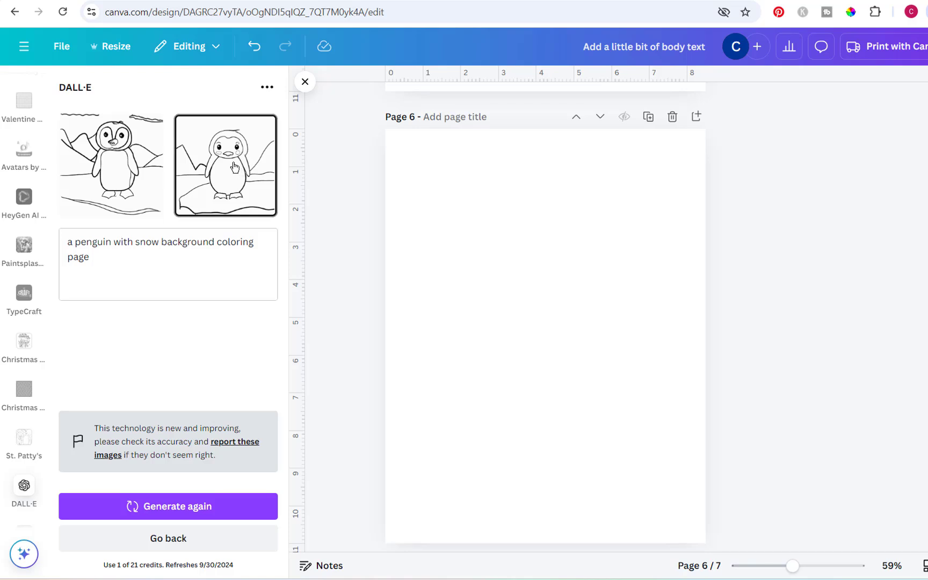
Place the second generated penguin image on page 6 and enlarge it to nearly the page width
click(234, 167)
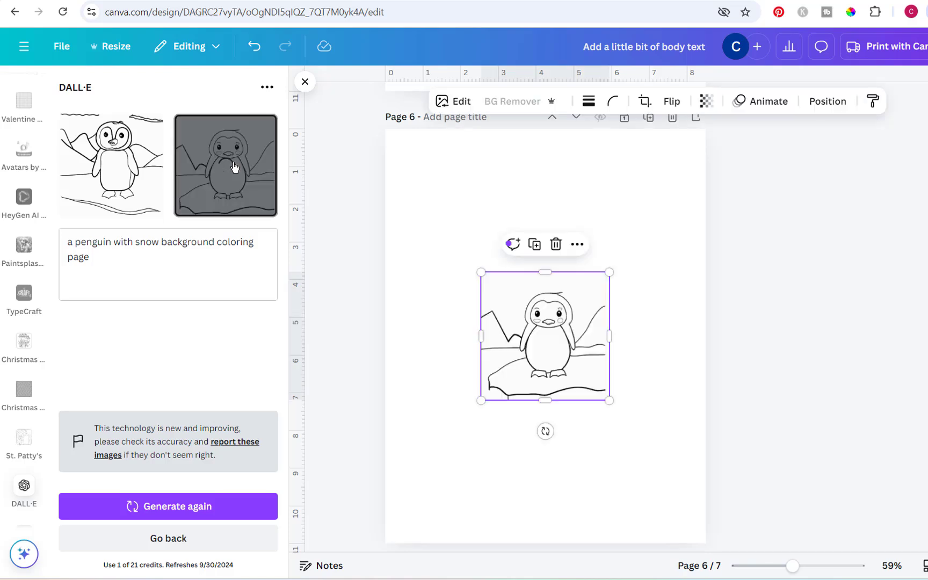
drag(480, 272, 399, 191)
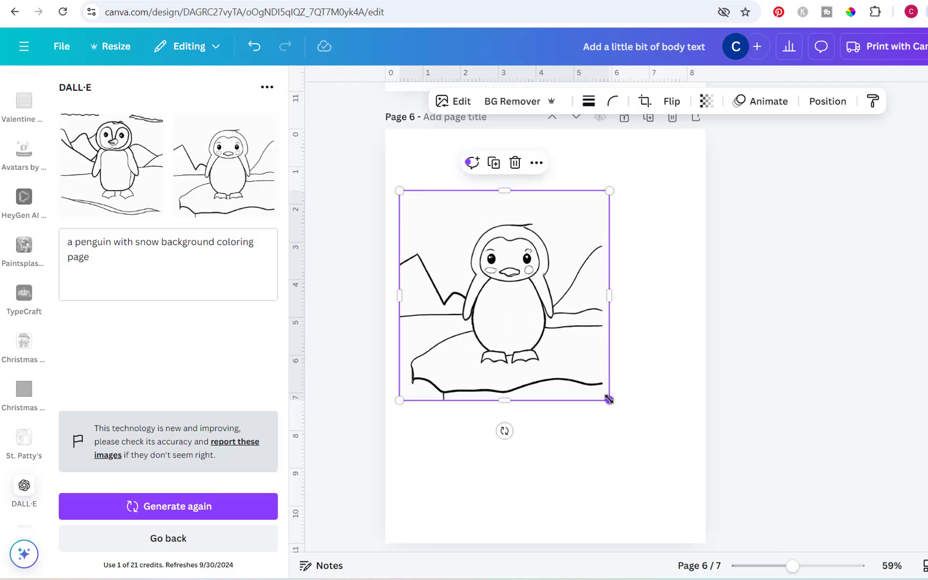
drag(610, 400, 711, 452)
Place the first generated penguin image on page 7, enlarge it, and delete it from the page
scroll(781, 405, down, 4)
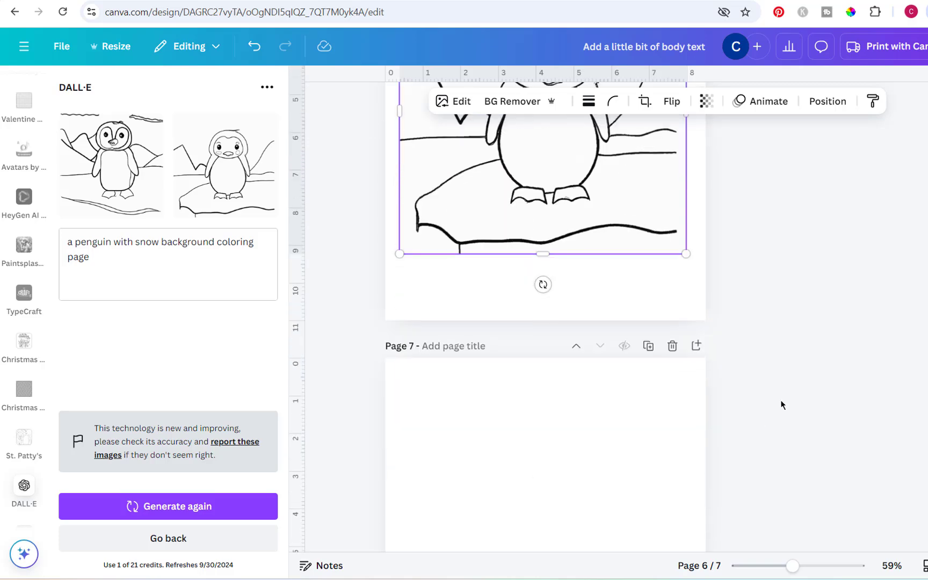
scroll(781, 405, down, 5)
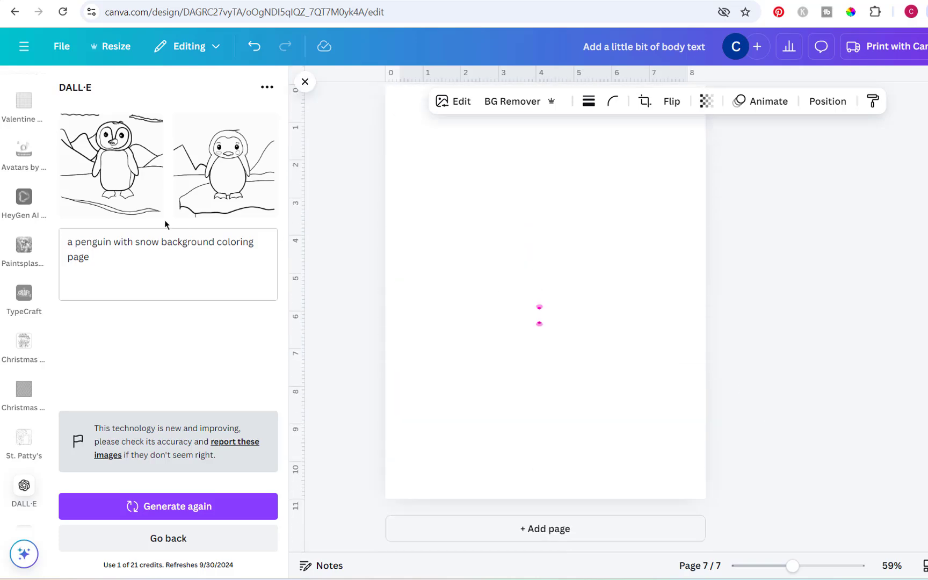
click(127, 178)
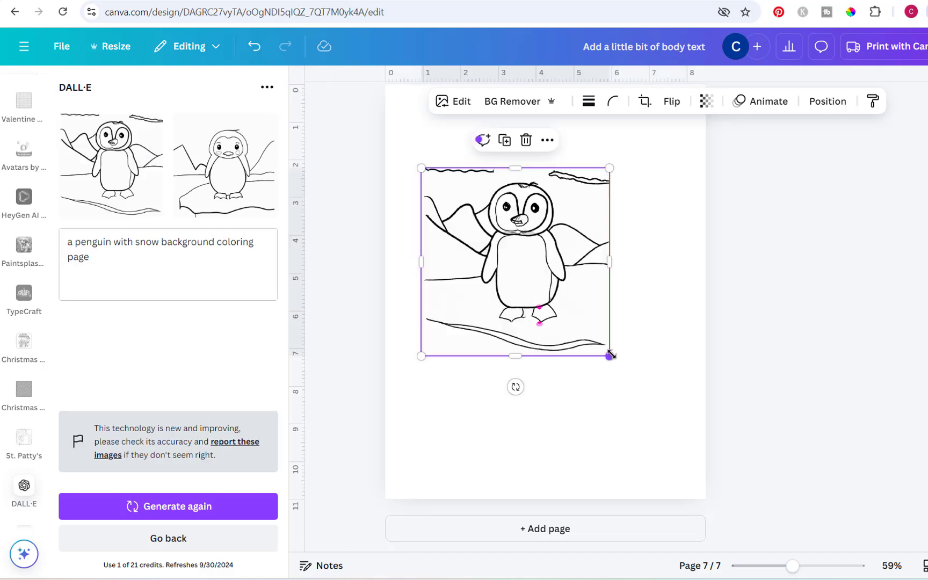
mouse_move(611, 356)
mouse_down()
mouse_move(689, 401)
mouse_move(616, 359)
mouse_up()
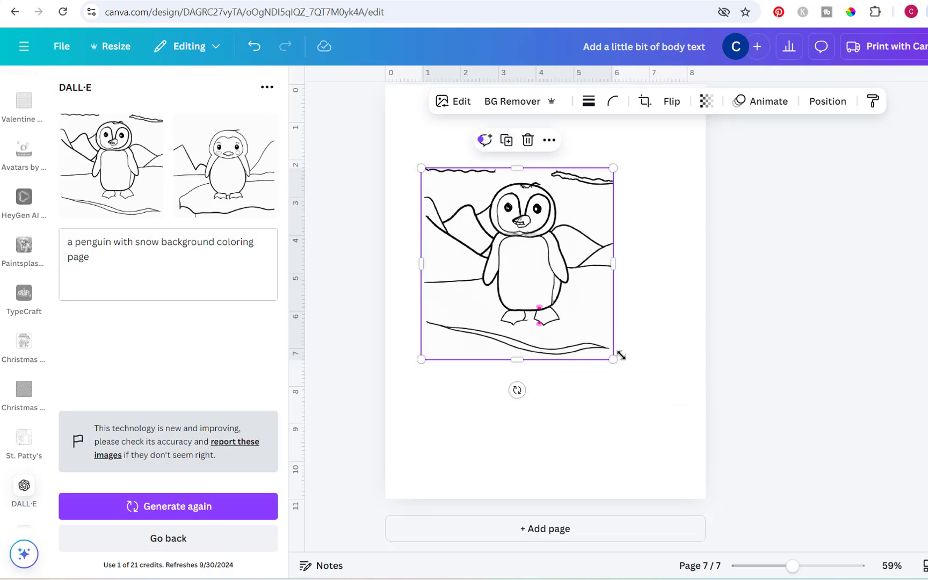
click(528, 140)
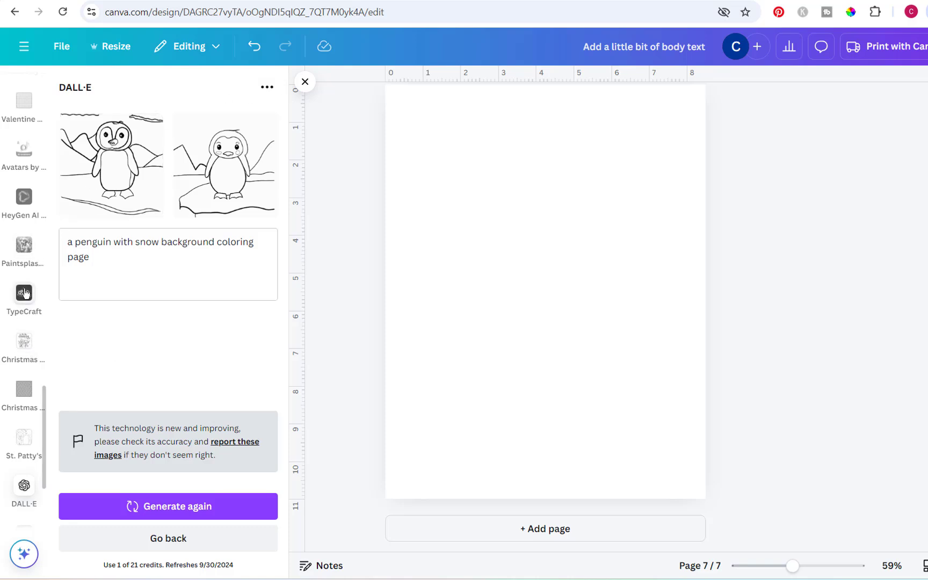
Search the Canva apps for "quickgen" and open the QuickGen app
scroll(25, 297, up, 3)
scroll(24, 294, up, 5)
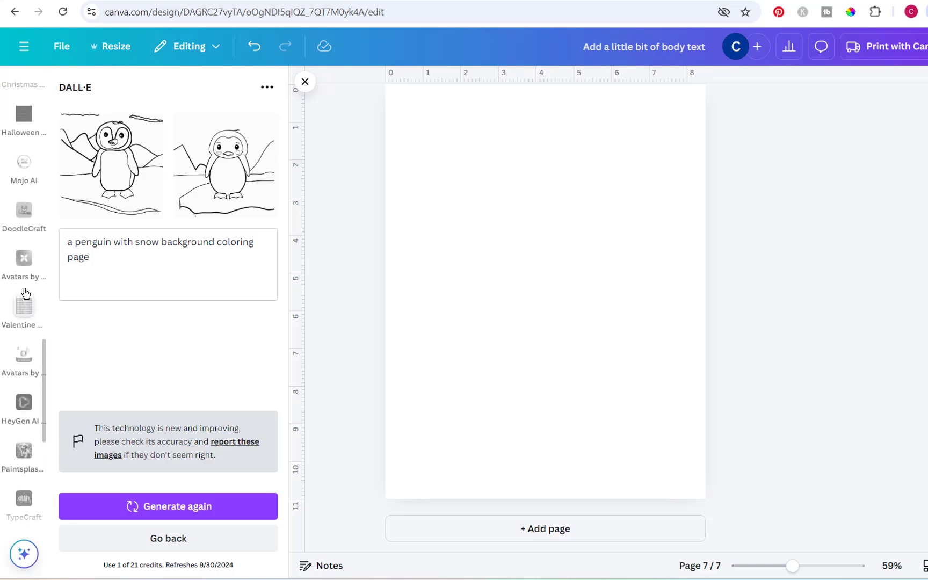
click(24, 236)
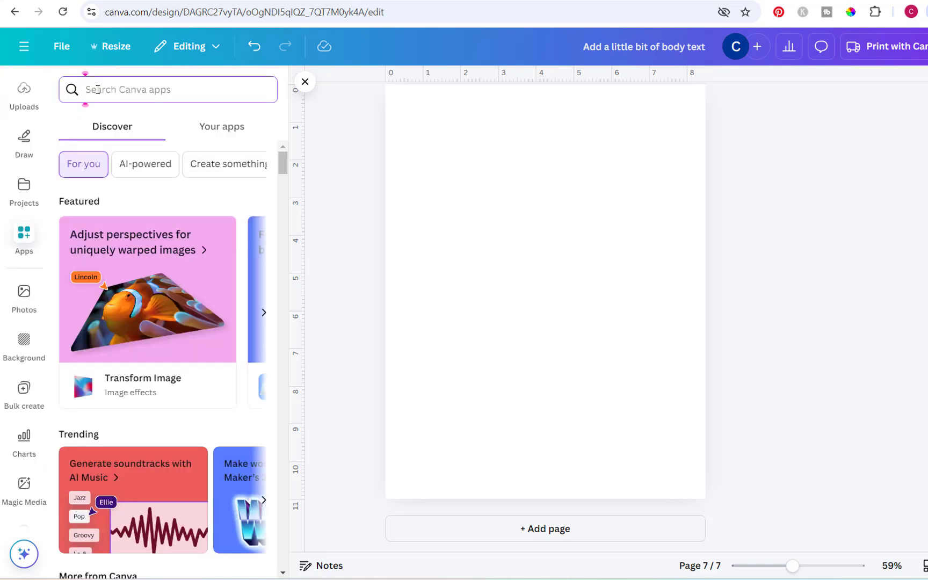
text(quickgen)
click(81, 137)
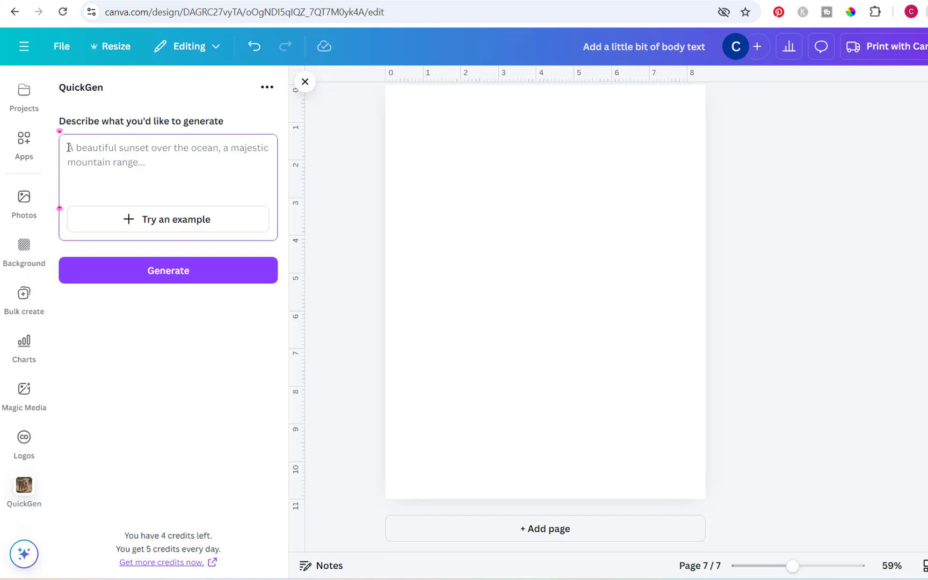
Enter "a fox surrounded by fall leaves coloring page" as the description of the image to generate
text(a fox surrounded by fall leaves)
text(col)
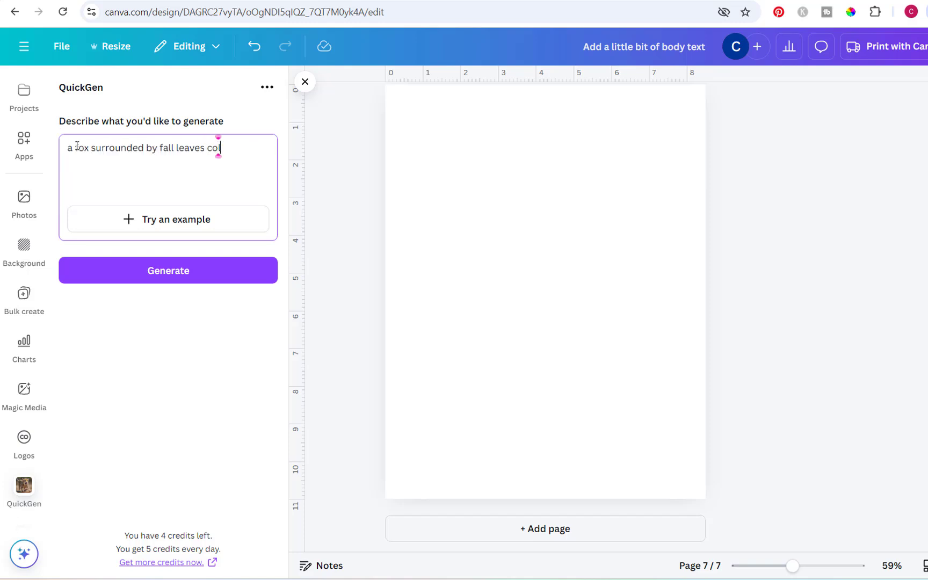
text(oring page)
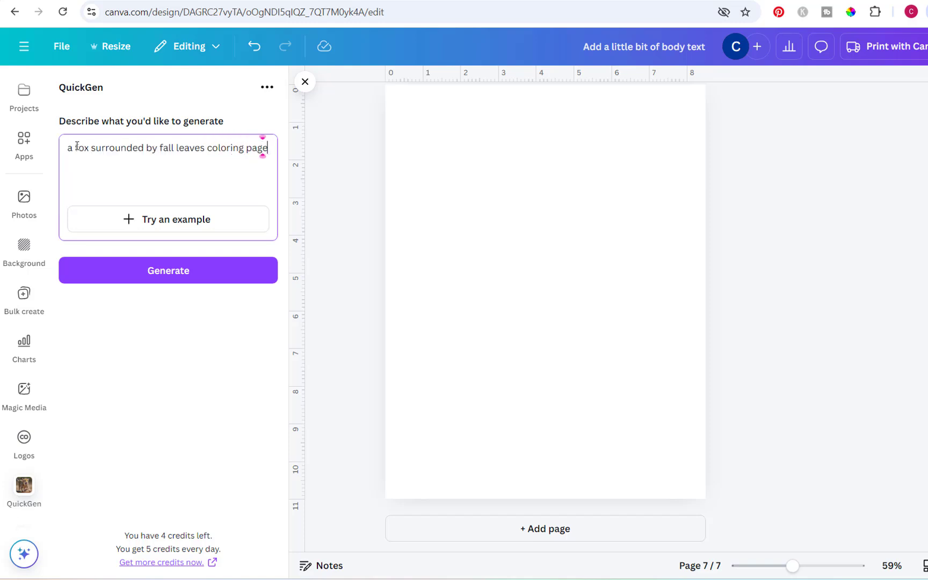